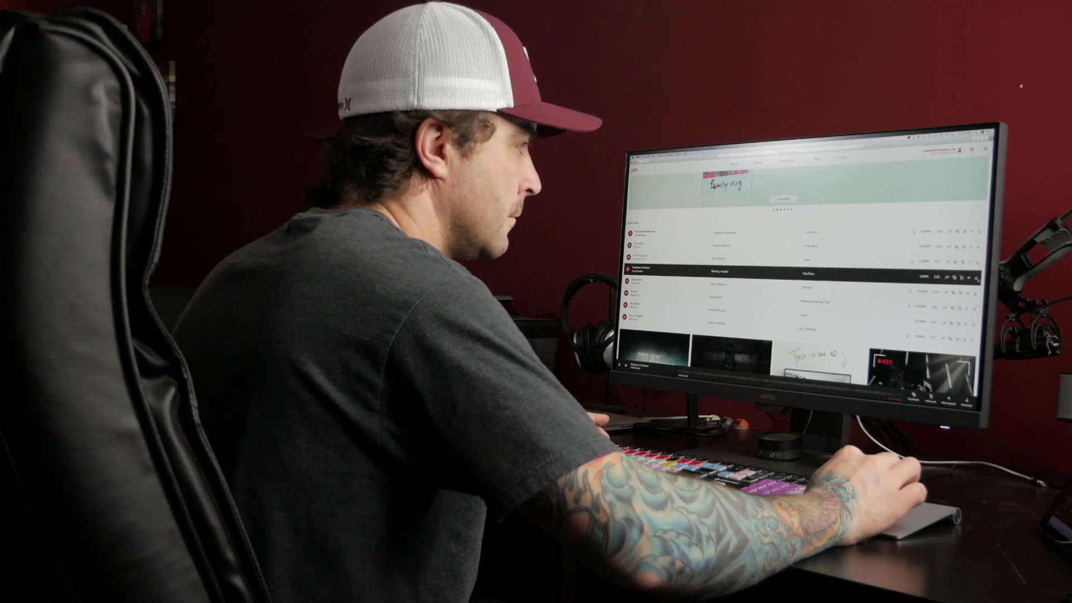
- Start downloading the chosen track from the royalty-free music site
left_click(808, 268)
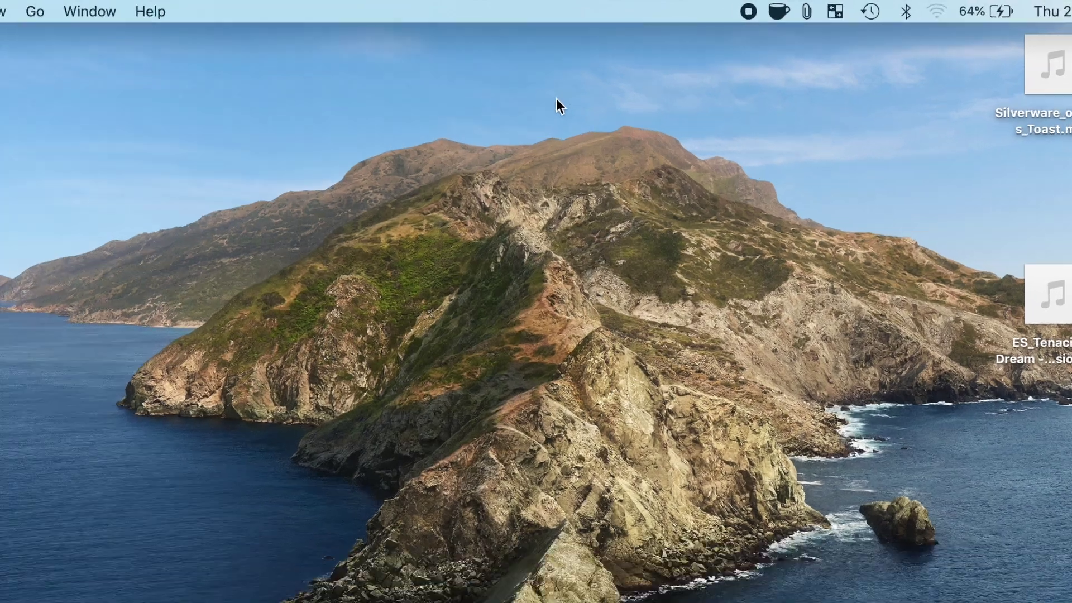
- Create a new desktop folder named 'Royalty Free Music'
right_click(570, 71)
left_click(576, 146)
type("Ro")
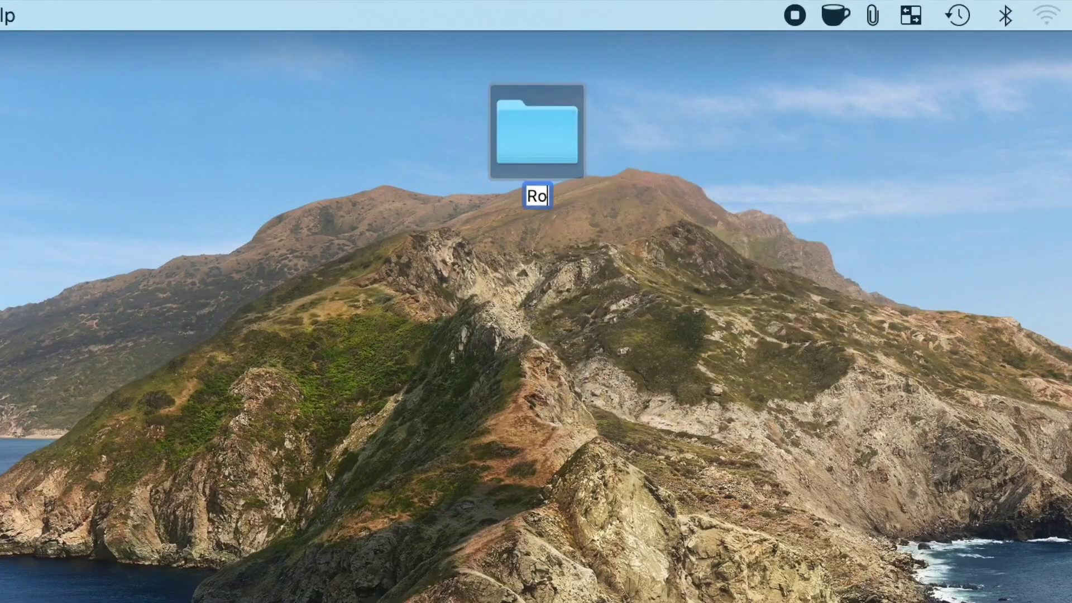
type("yalty Free Music")
left_click(569, 287)
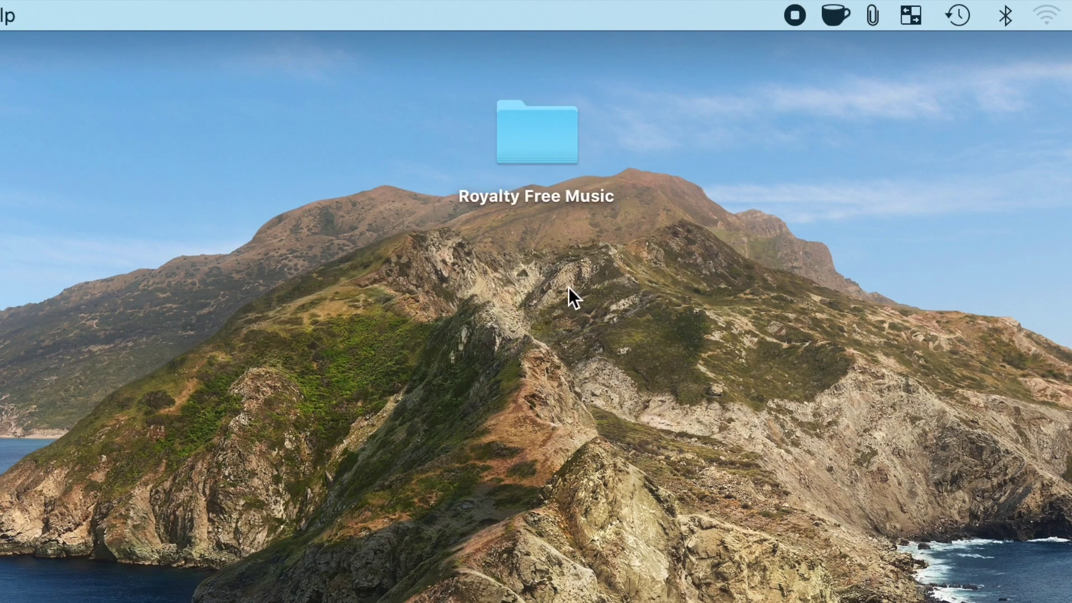
- Inside Royalty Free Music, add subfolders 'Music' and 'SFX', then open Music
double_click(544, 153)
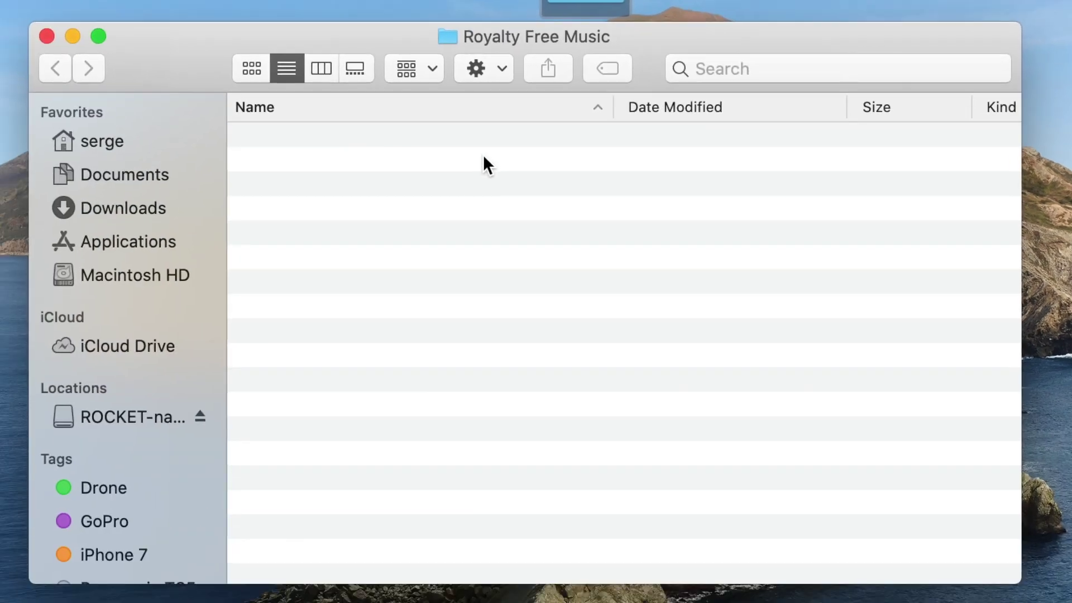
right_click(434, 317)
left_click(506, 168)
type("Music")
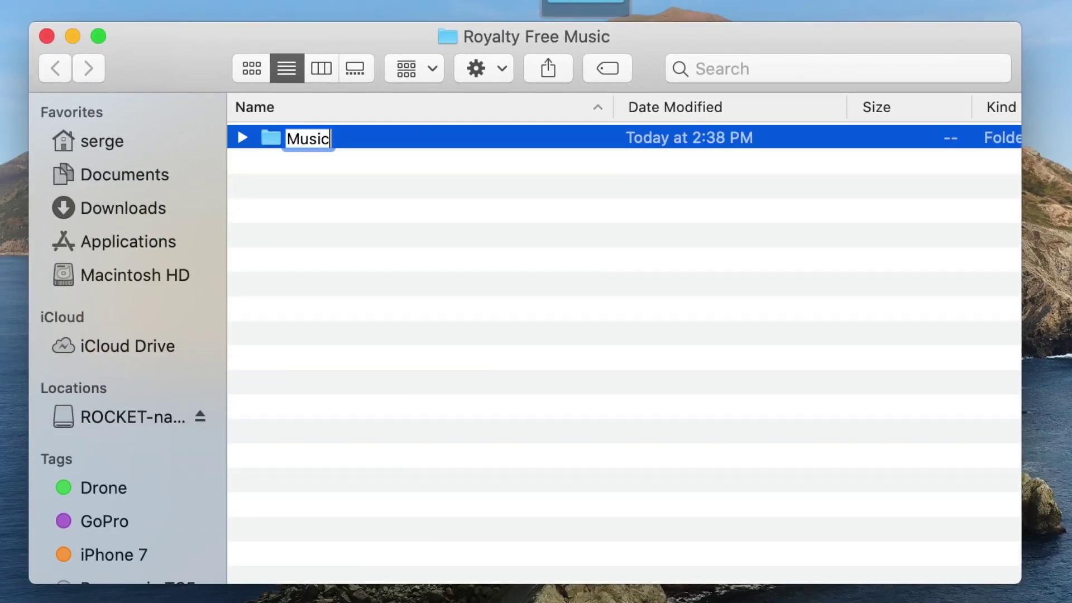
right_click(481, 203)
left_click(528, 217)
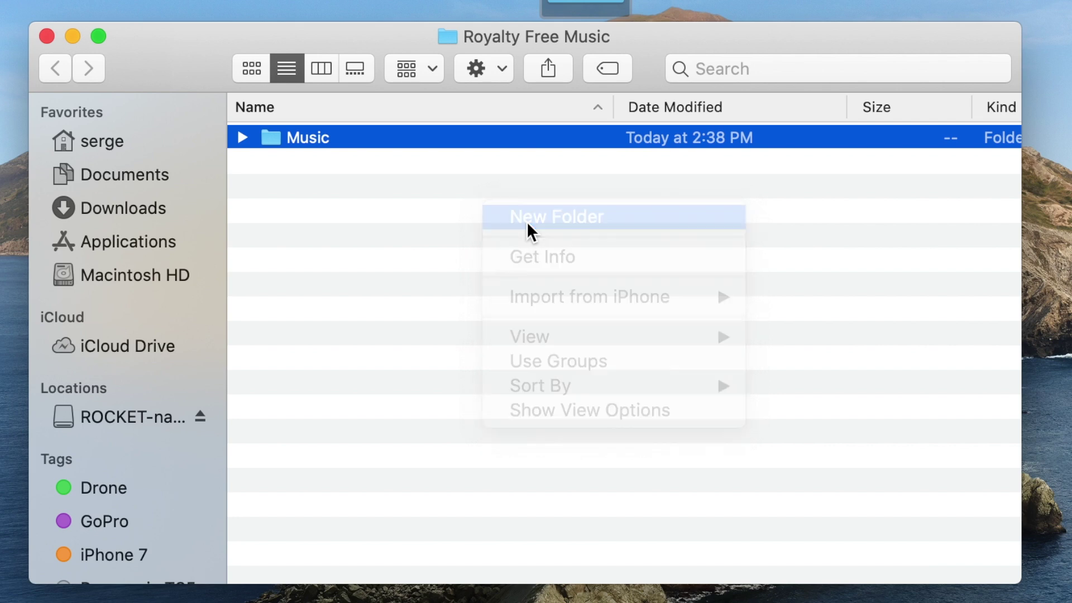
type("SFX")
key("Return")
left_click(537, 293)
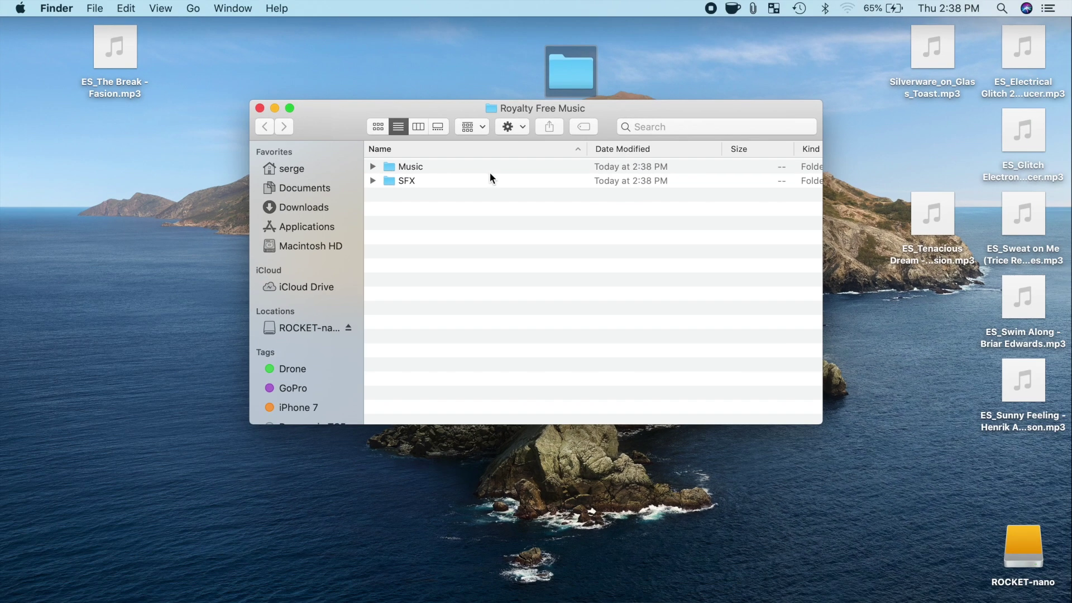
double_click(441, 138)
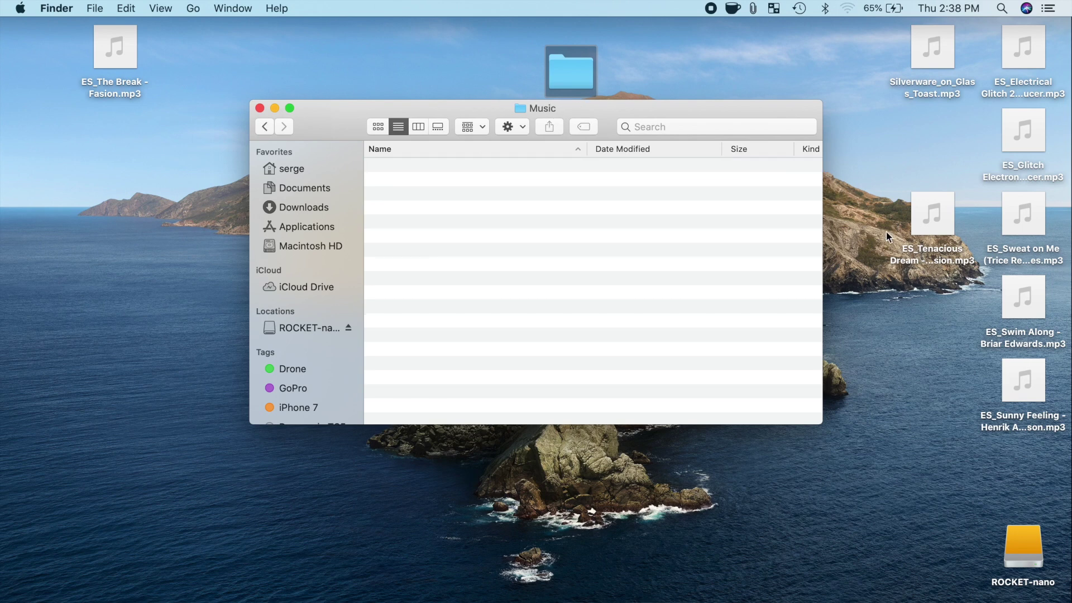
- Move four mp3 music files from the desktop into the Music folder
left_click(878, 218)
left_click_drag(878, 216, 1030, 380)
left_click_drag(1027, 211, 492, 170)
- Move three sound-effect mp3s into the SFX folder and close the Royalty Free Music window
left_click(264, 126)
double_click(423, 180)
left_click_drag(843, 43, 558, 212)
left_click(264, 125)
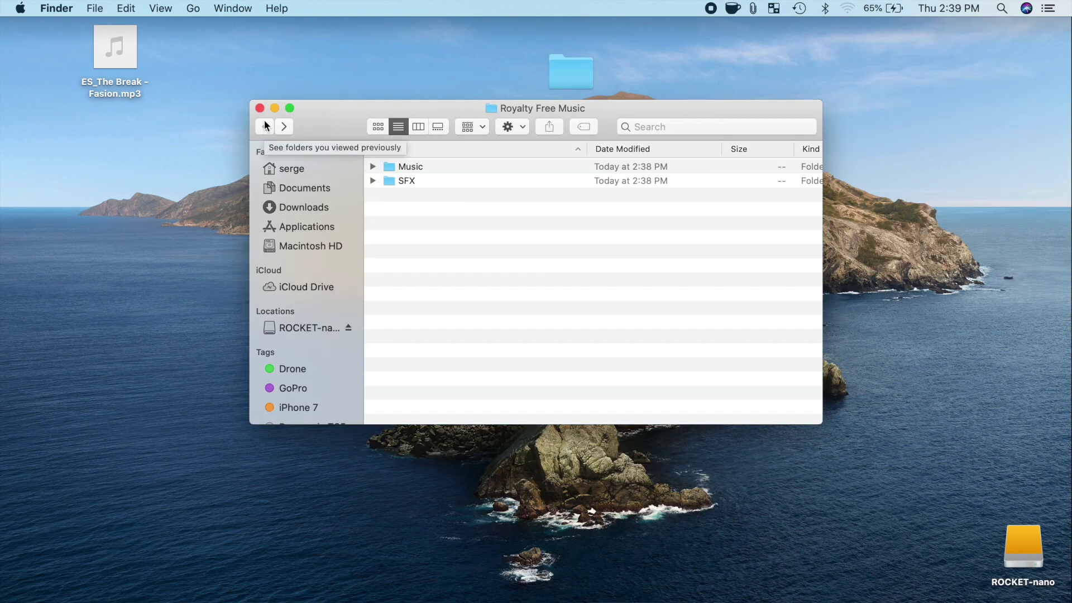
left_click(260, 107)
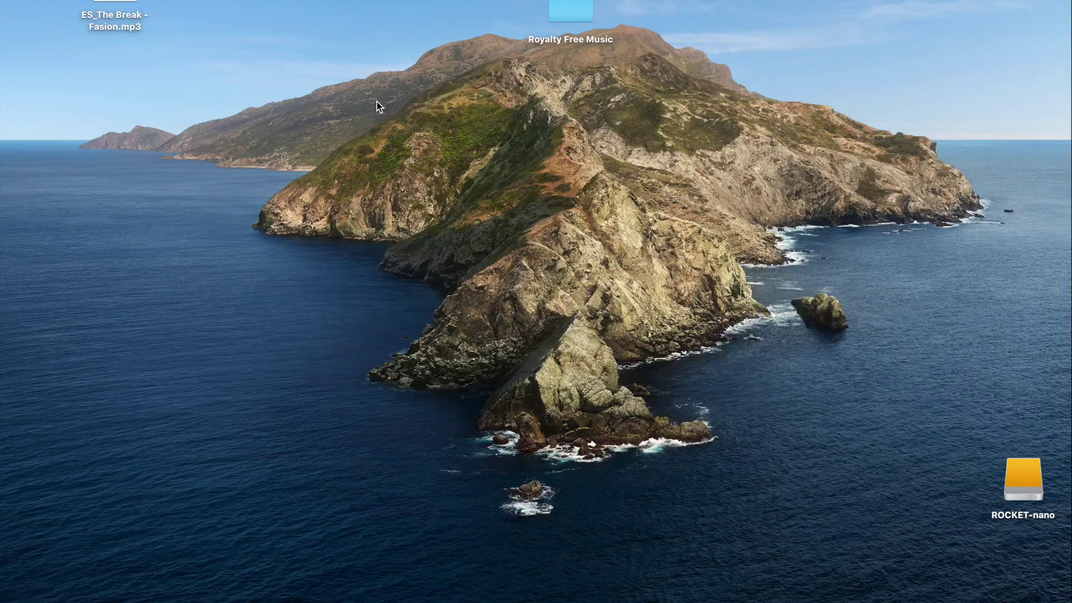
- In a new Finder window, navigate from Macintosh HD into Library > Audio
left_click(65, 575)
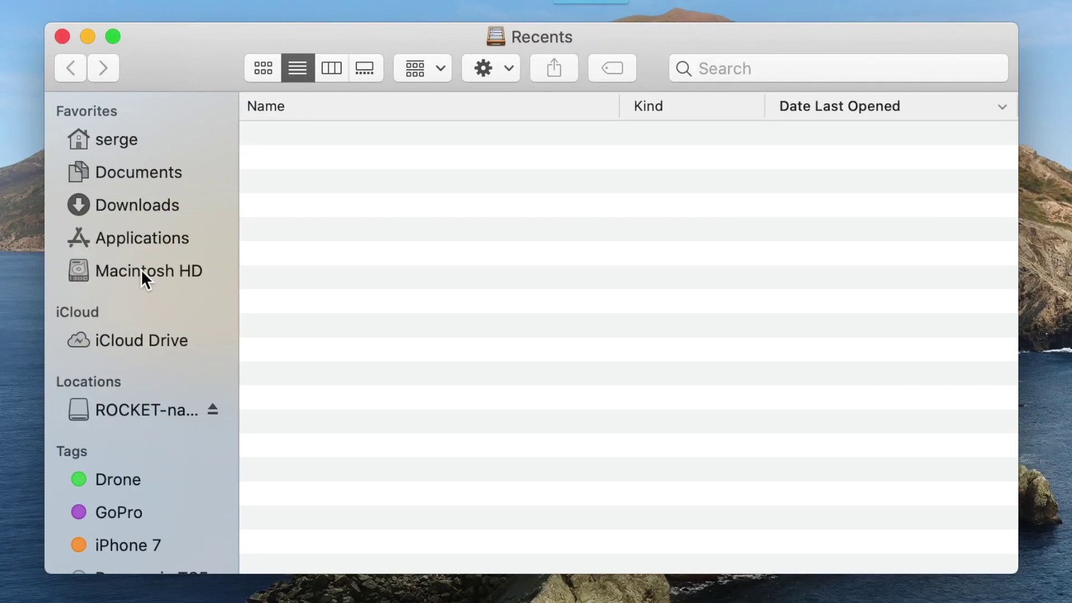
left_click(148, 273)
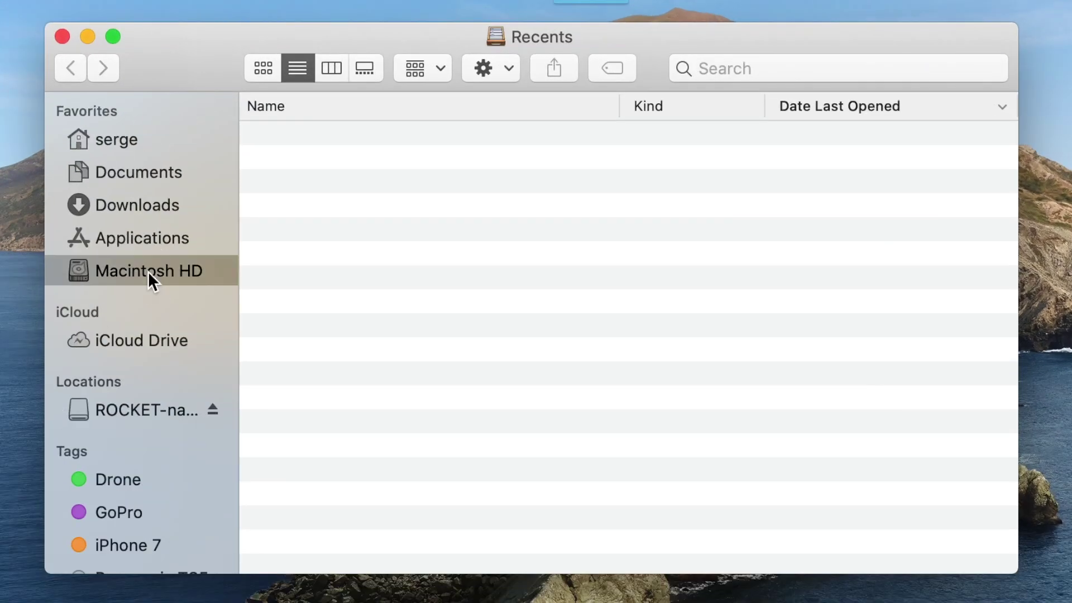
left_click(364, 184)
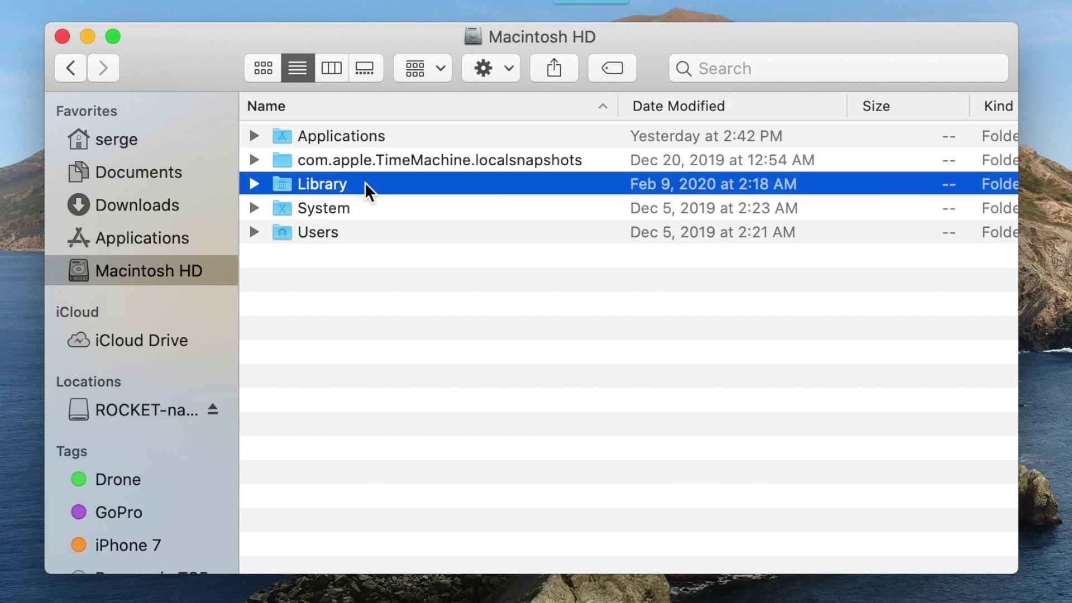
double_click(364, 184)
left_click(364, 185)
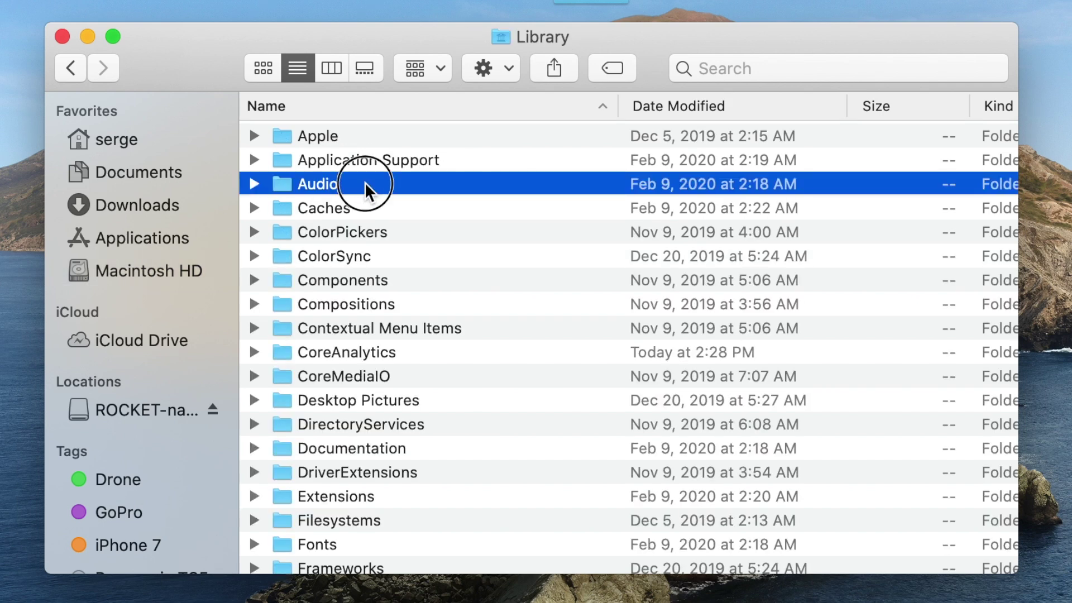
double_click(364, 184)
- Continue through Apple Loops > Apple into Final Cut Pro Sound Effects, moving the window aside
left_click(419, 136)
double_click(420, 135)
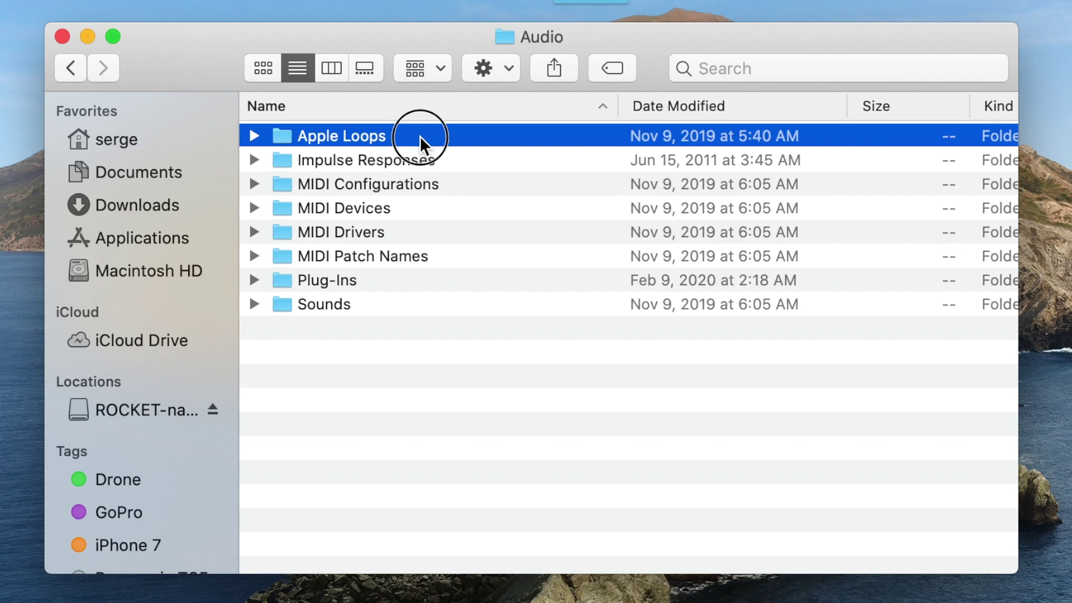
left_click(420, 135)
double_click(420, 135)
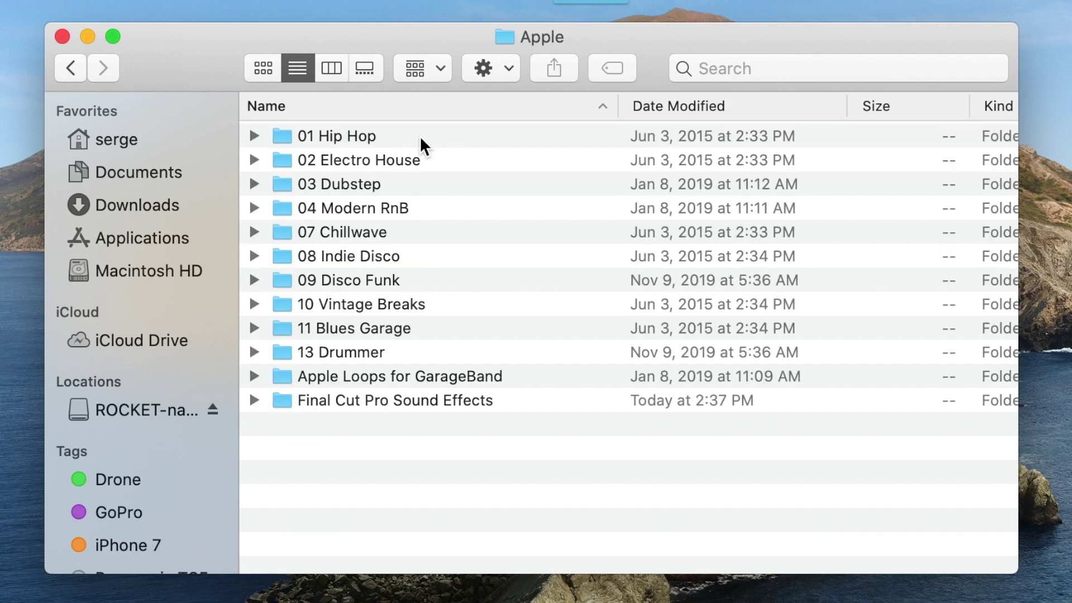
left_click(535, 400)
double_click(535, 396)
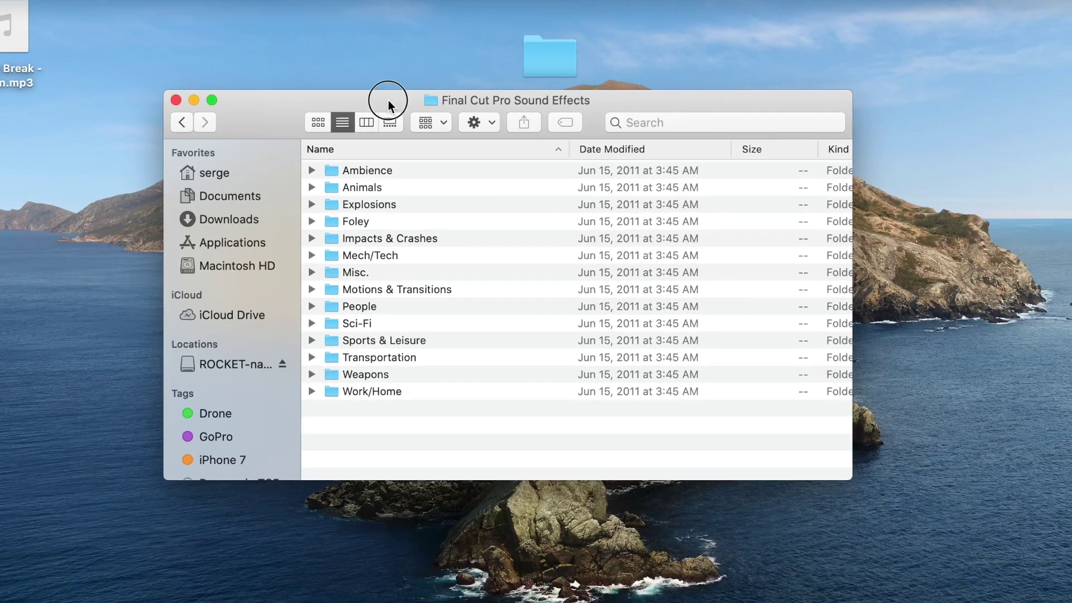
left_click_drag(383, 100, 471, 149)
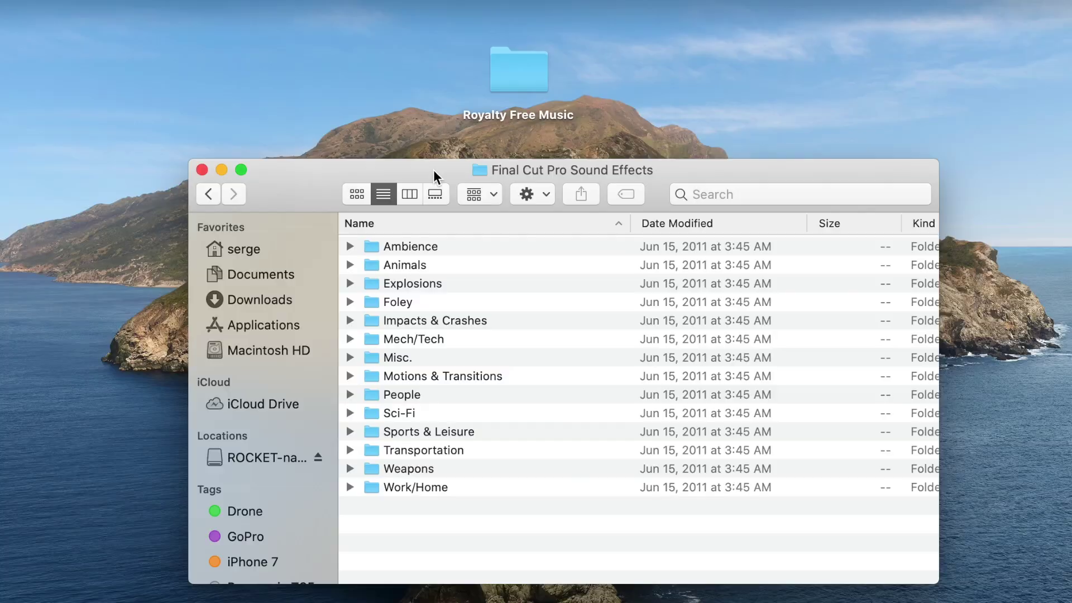
- Make an alias of the Royalty Free Music folder and drop it into Final Cut Pro Sound Effects
left_click(521, 77)
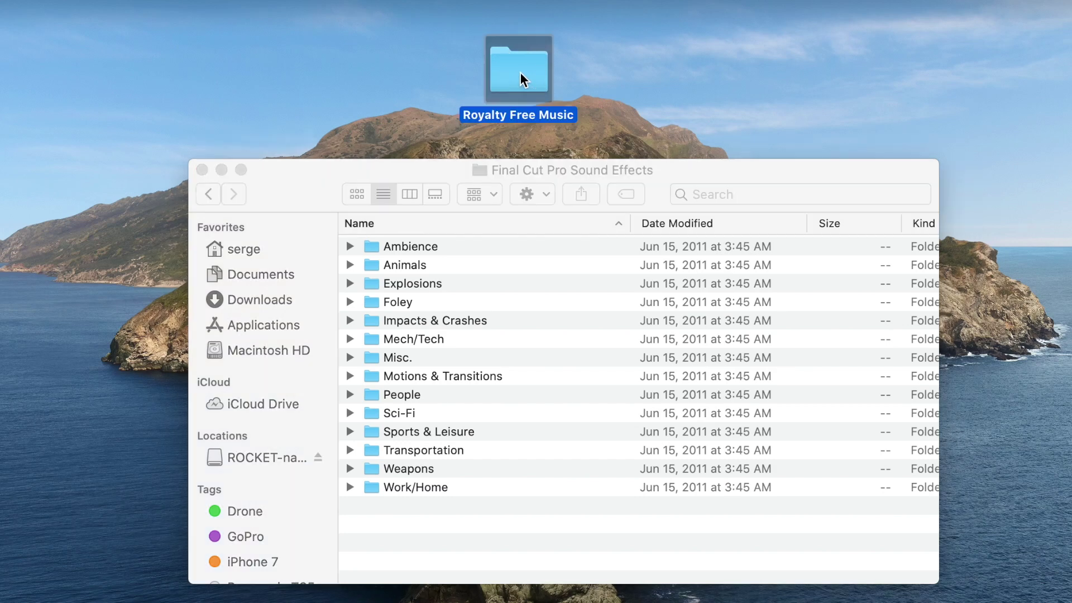
right_click(521, 74)
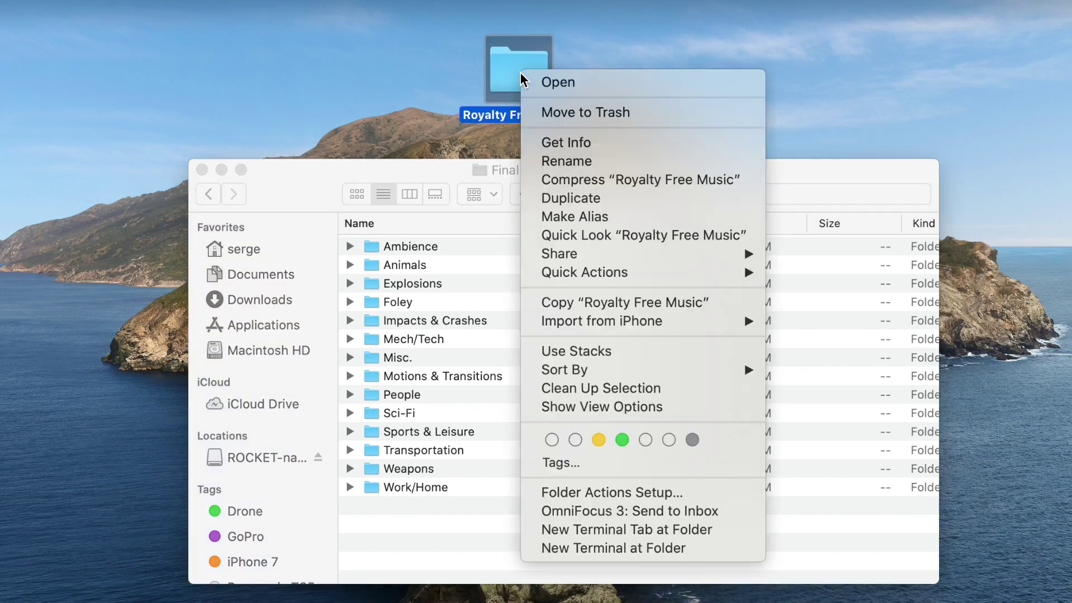
left_click(625, 218)
left_click_drag(574, 103, 471, 547)
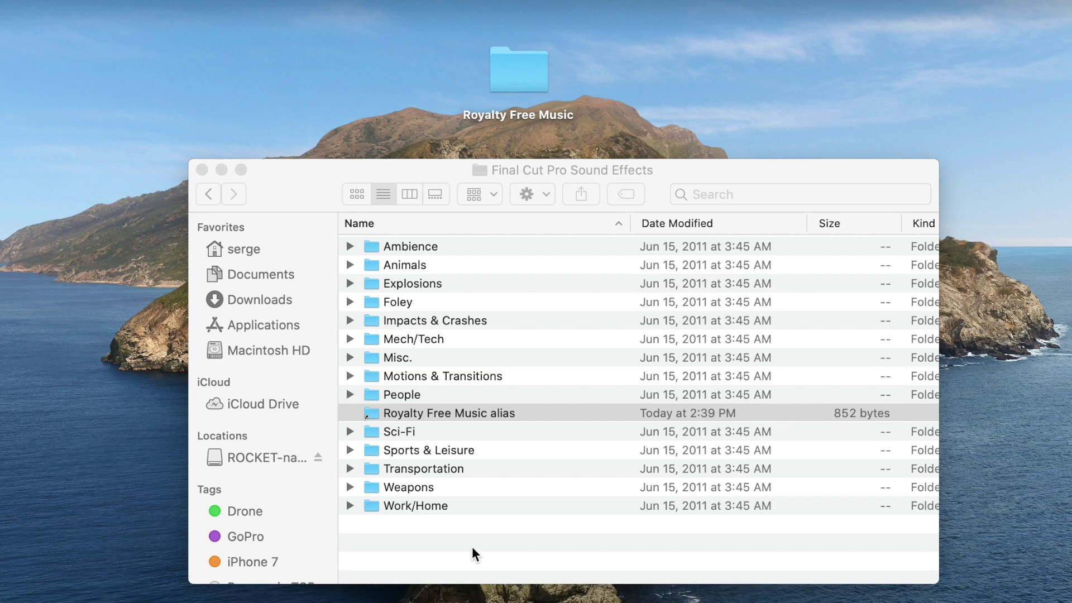
- Rename the alias to 'Royalty Free Music' and close the Sound Effects window
left_click(497, 414)
left_click(497, 415)
key("Right")
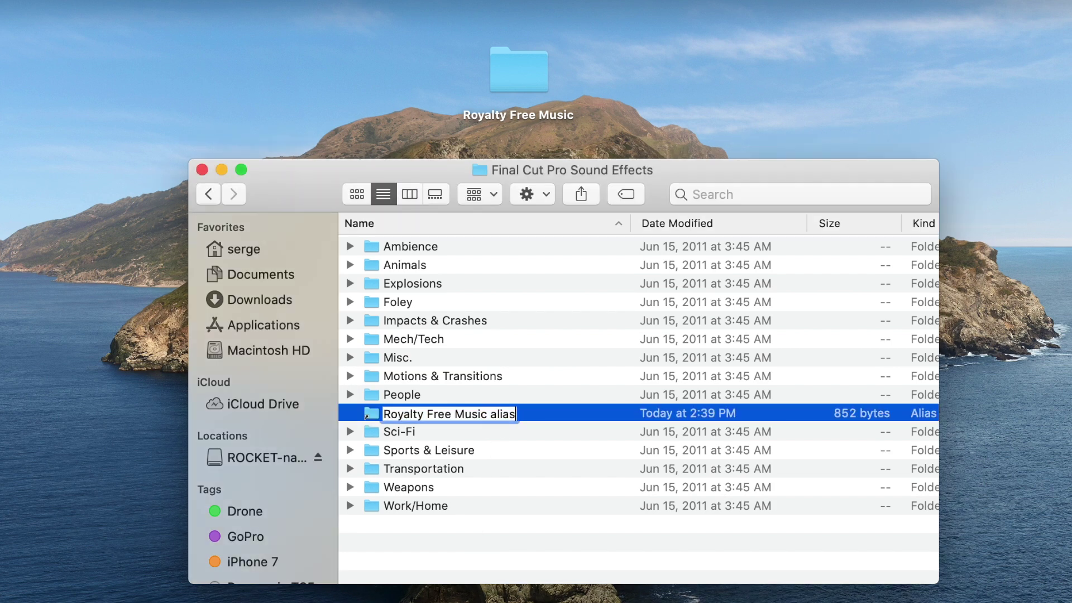
left_click(550, 382)
left_click(538, 416)
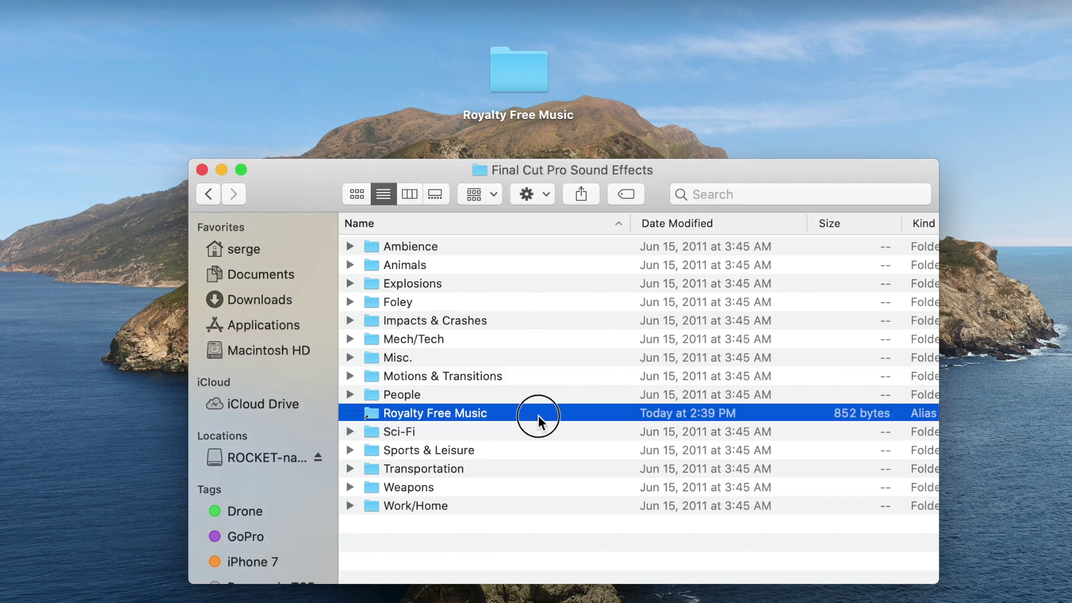
left_click(202, 170)
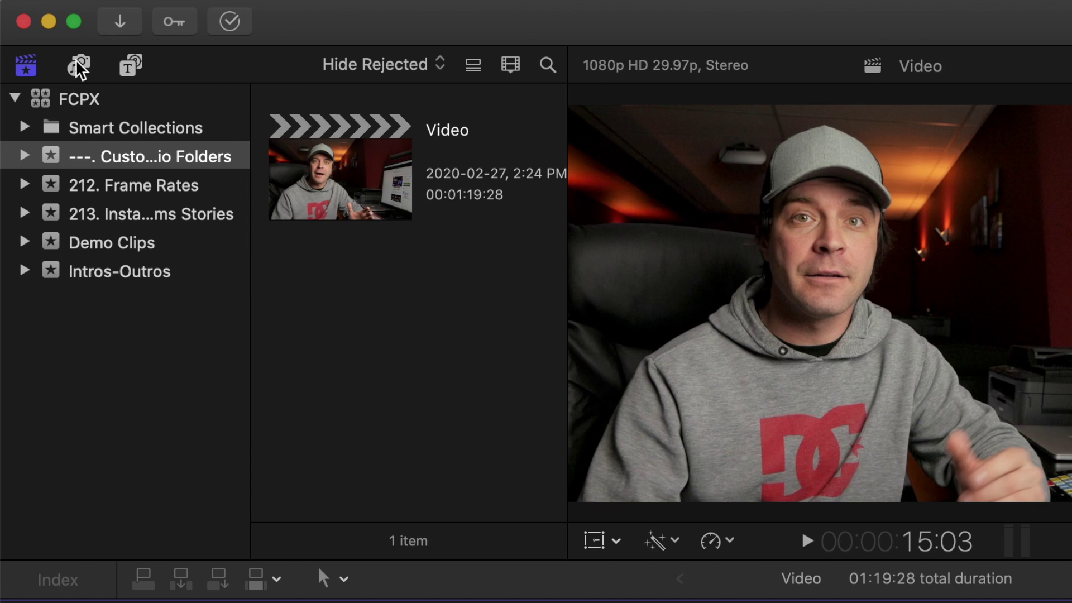
- Show the Sound Effects library in the Photos and Audio browser, set to Royalty Free Music
left_click(48, 41)
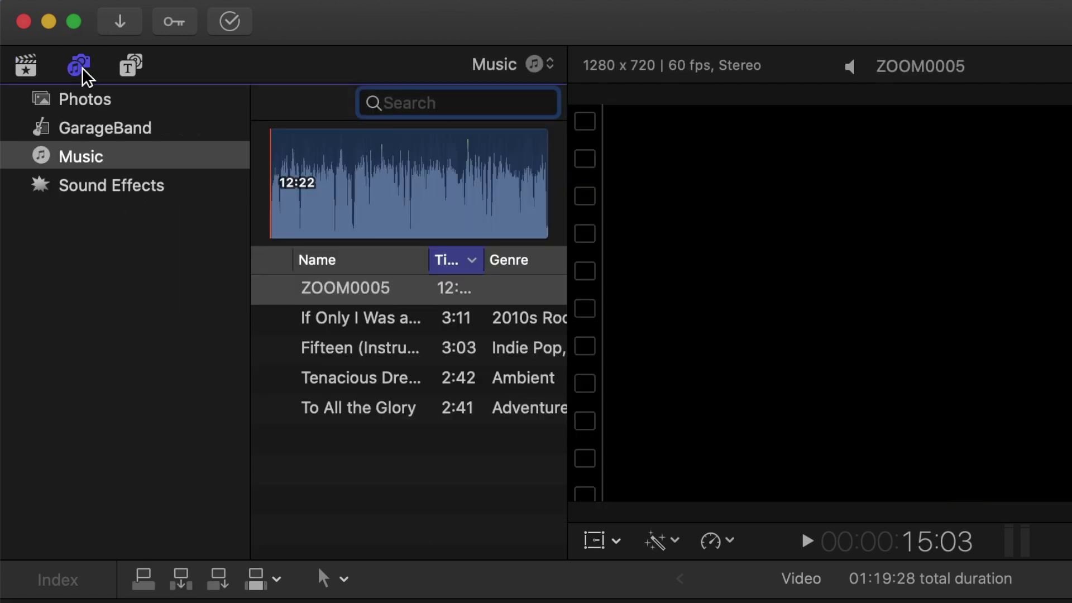
left_click(148, 194)
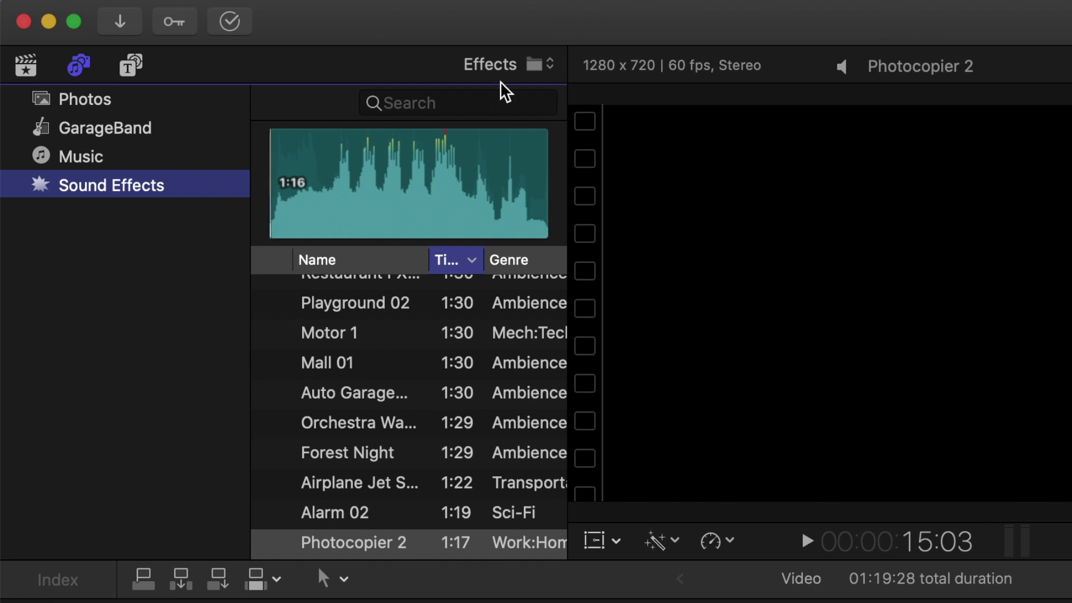
left_click(552, 72)
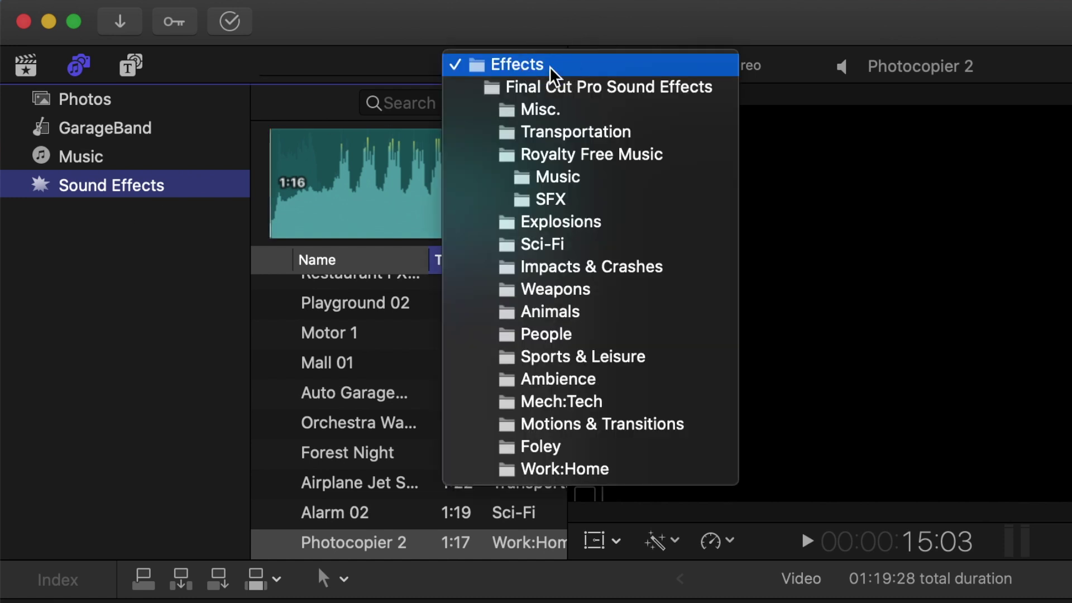
left_click(592, 165)
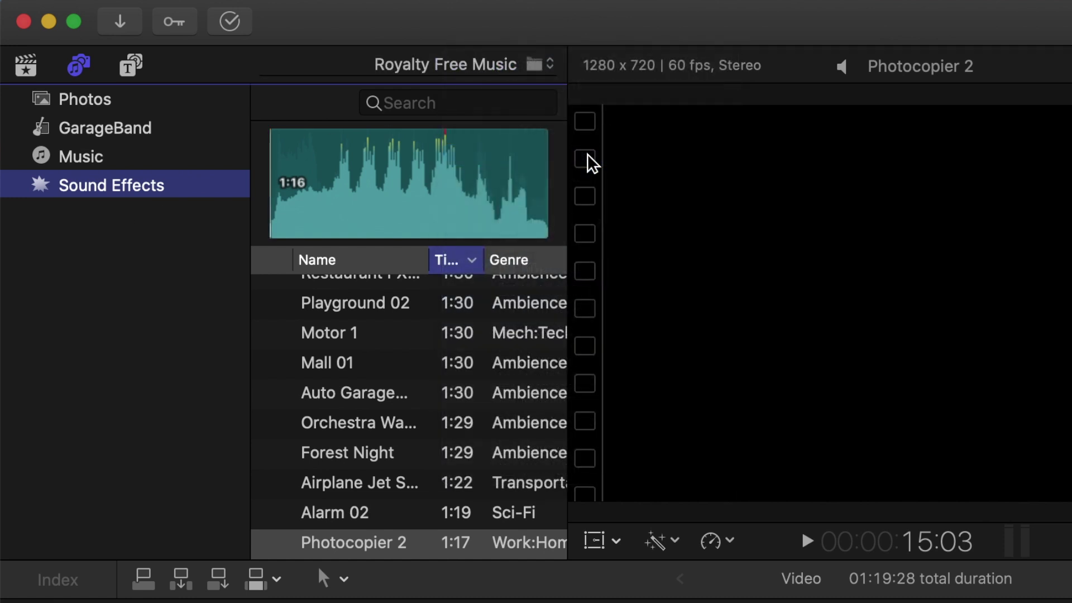
left_click(400, 212)
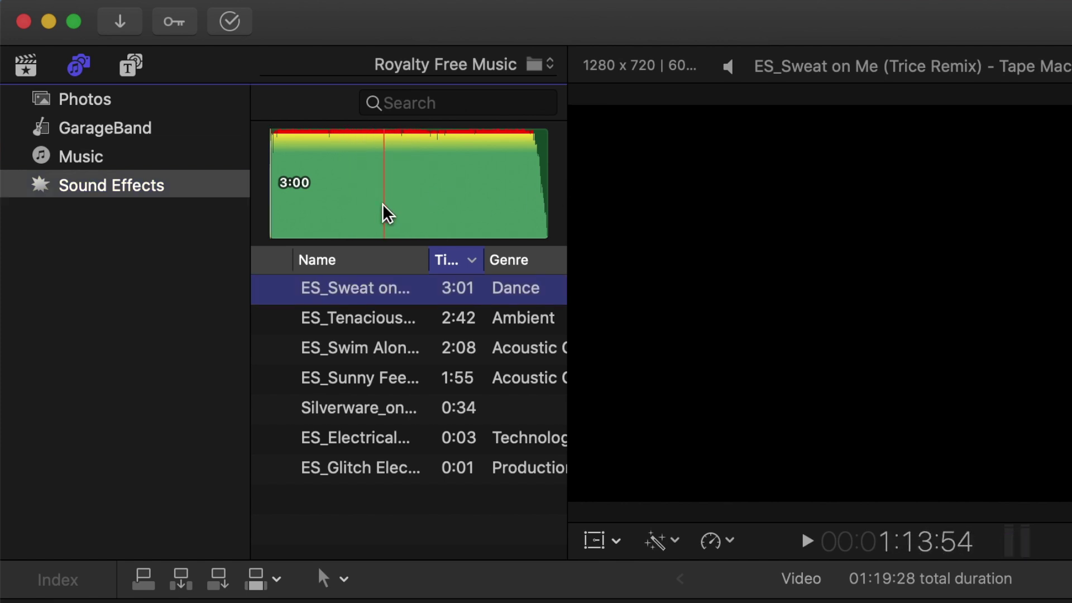
- Switch the sound effects folder to SFX, then minimize Final Cut Pro
left_click(552, 72)
left_click(546, 109)
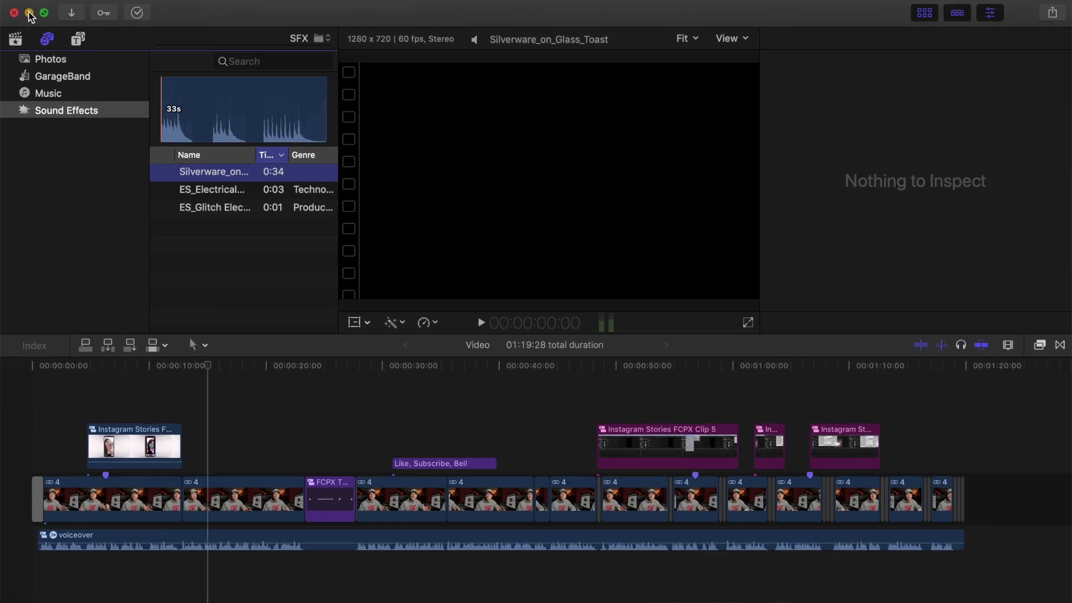
left_click(29, 12)
- Drag ES_The Break - Fasion.mp3 into Royalty Free Music > Music and close the window
left_click_drag(113, 41, 137, 77)
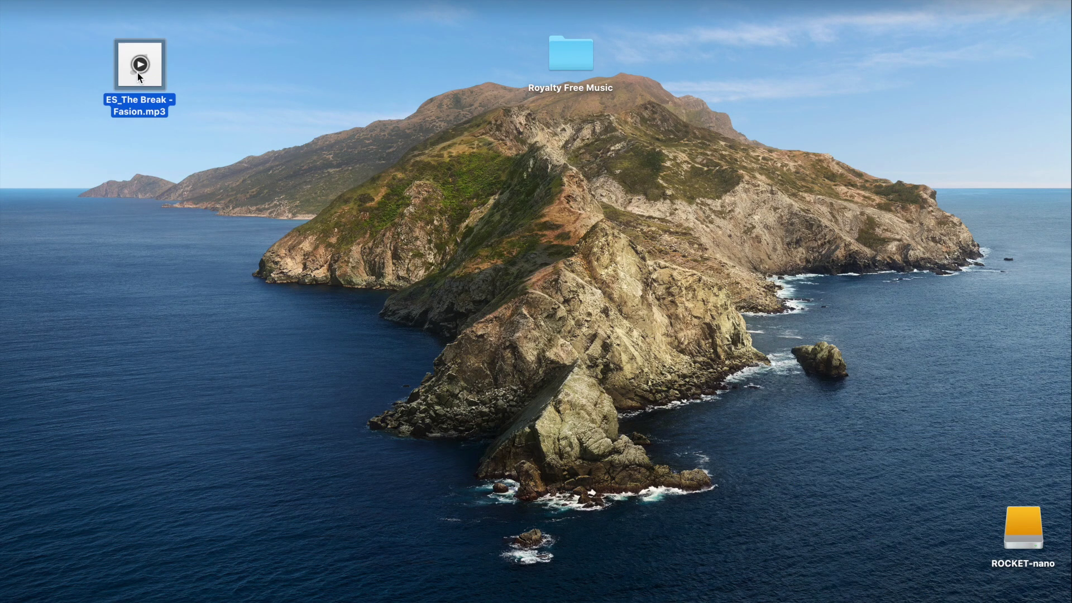
double_click(563, 47)
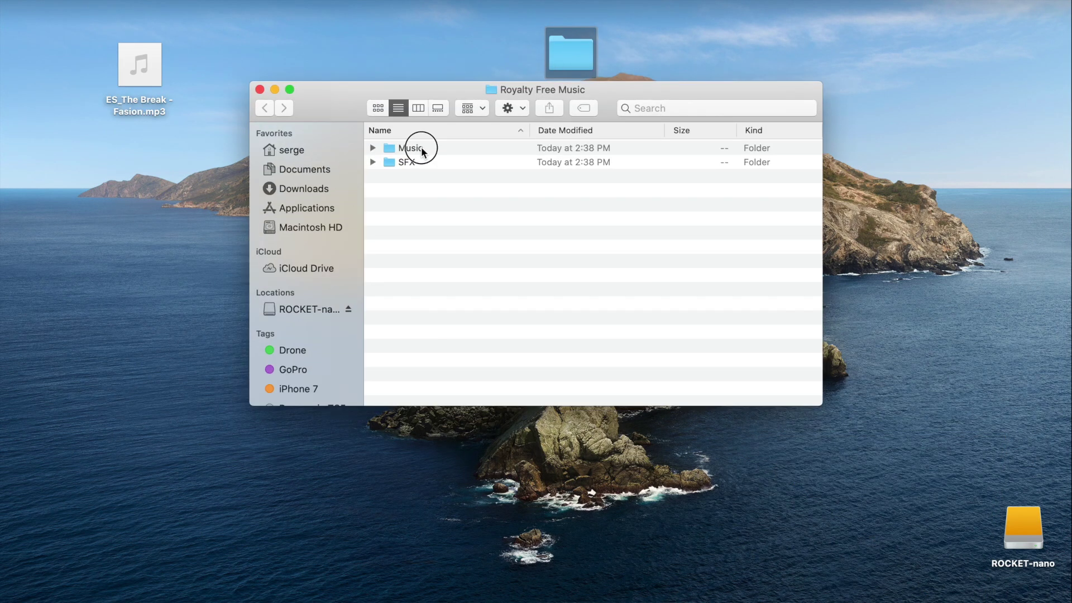
double_click(421, 148)
left_click_drag(146, 74, 501, 250)
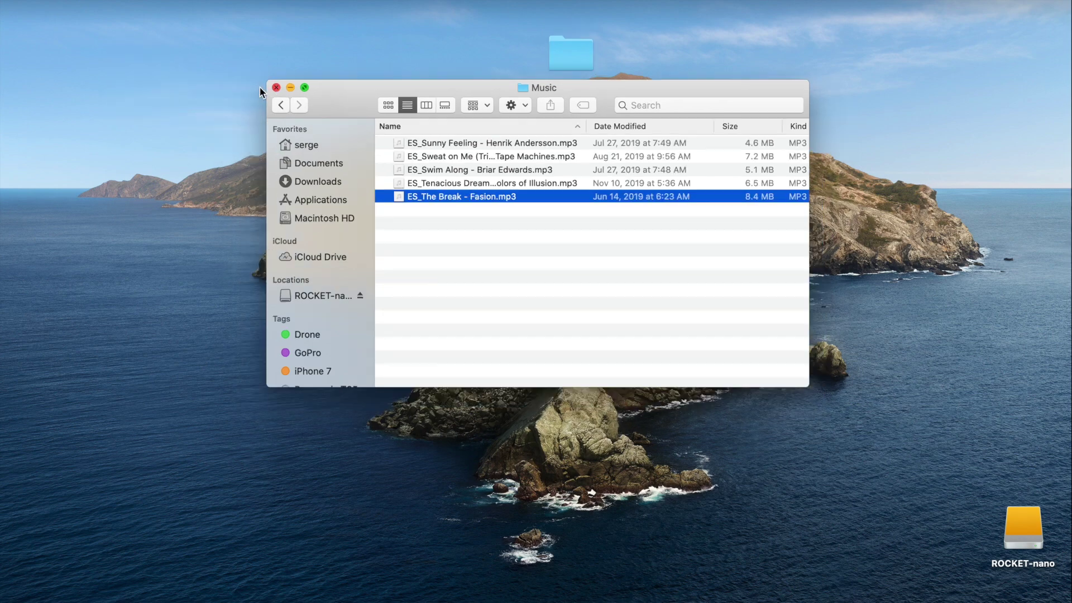
left_click(260, 89)
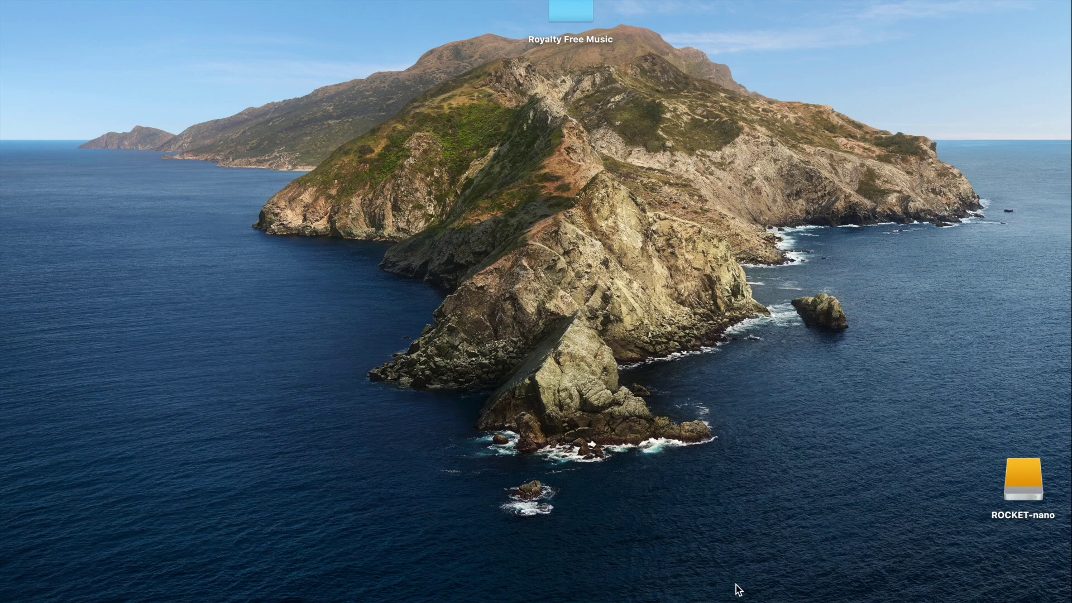
- Quit Final Cut Pro from its Dock icon menu and relaunch it from the Dock
mouse_move(740, 589)
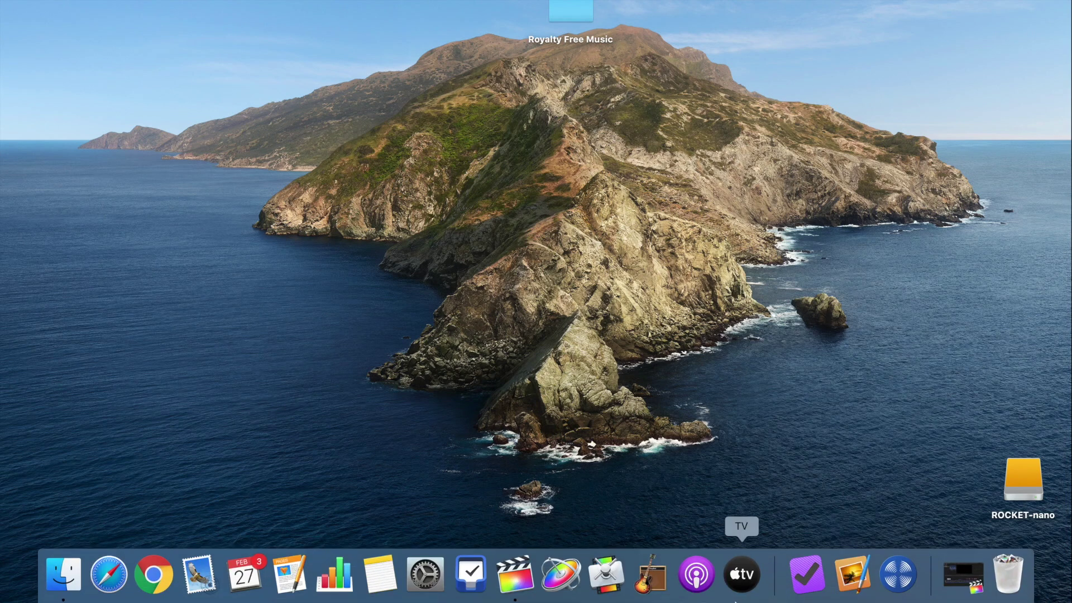
right_click(518, 578)
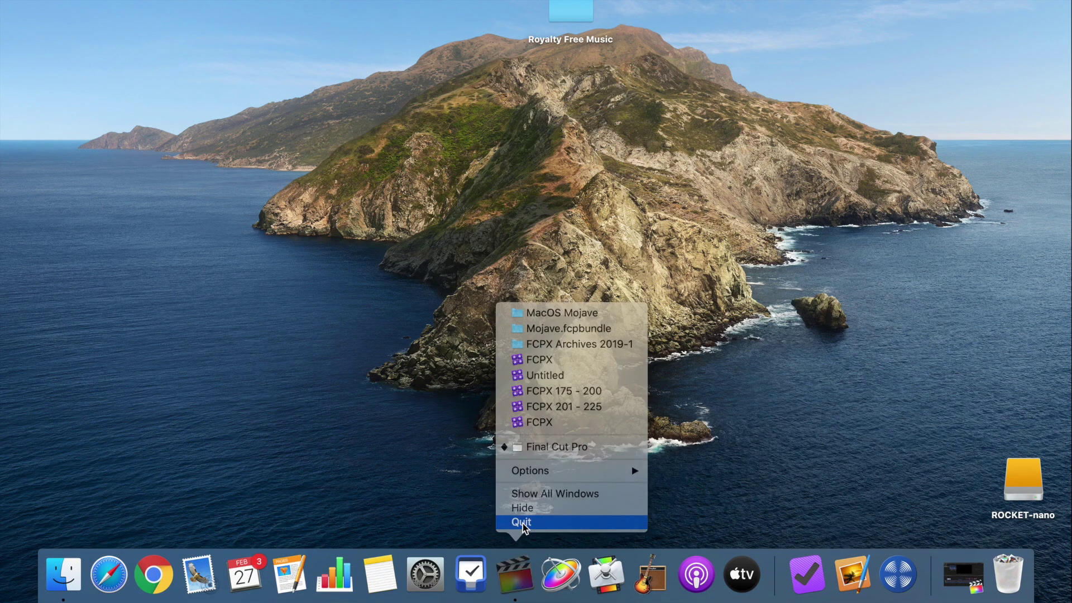
left_click(522, 524)
mouse_move(537, 602)
left_click(531, 581)
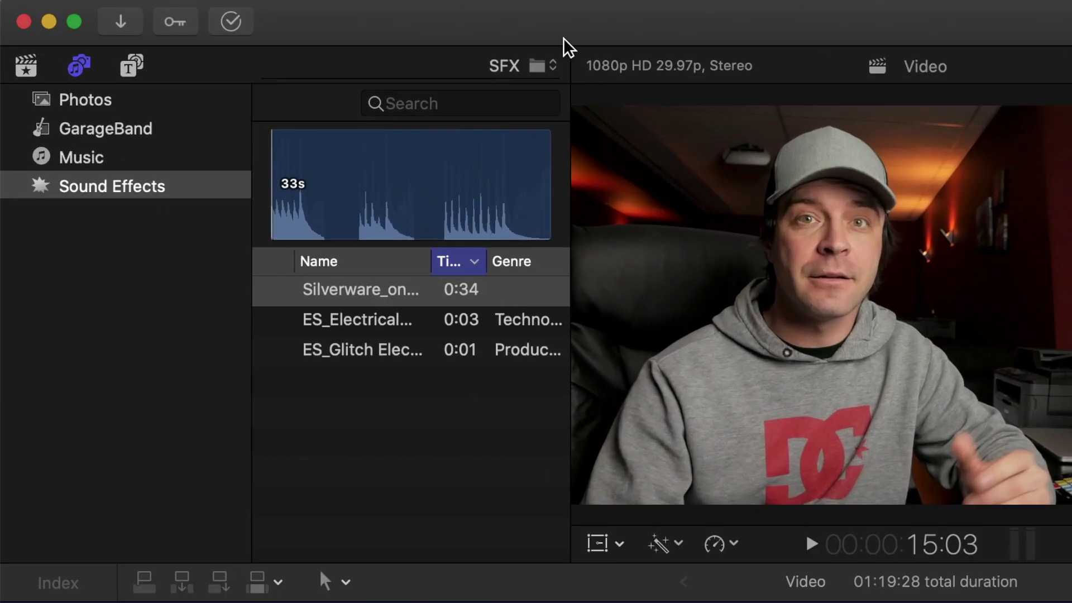
- From the Music folder, preview ES_The Break - Fasion and drag it into the timeline beneath the voiceover
left_click(554, 67)
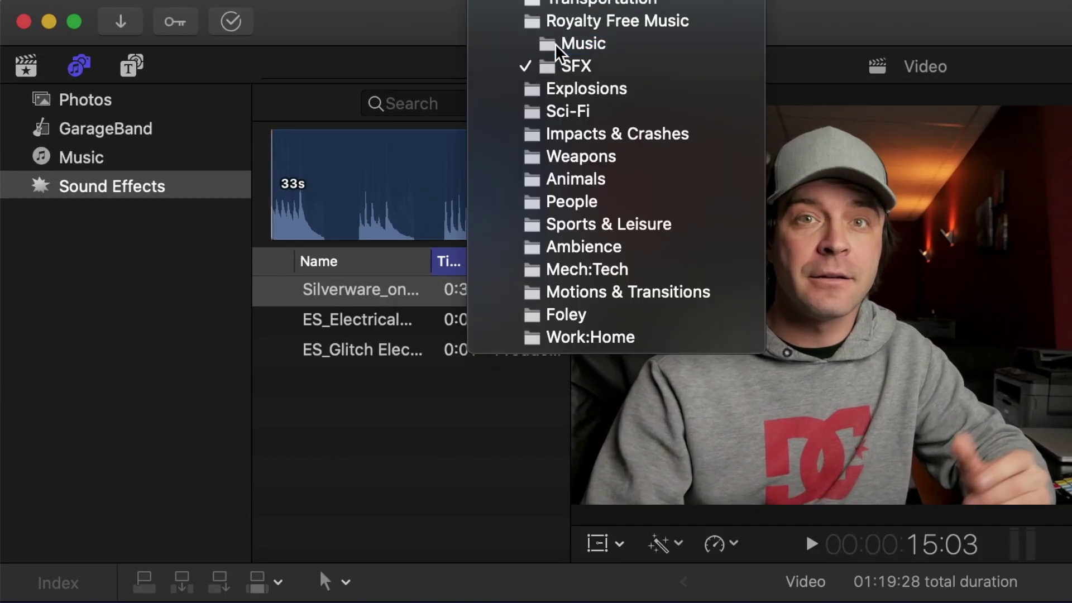
left_click(556, 44)
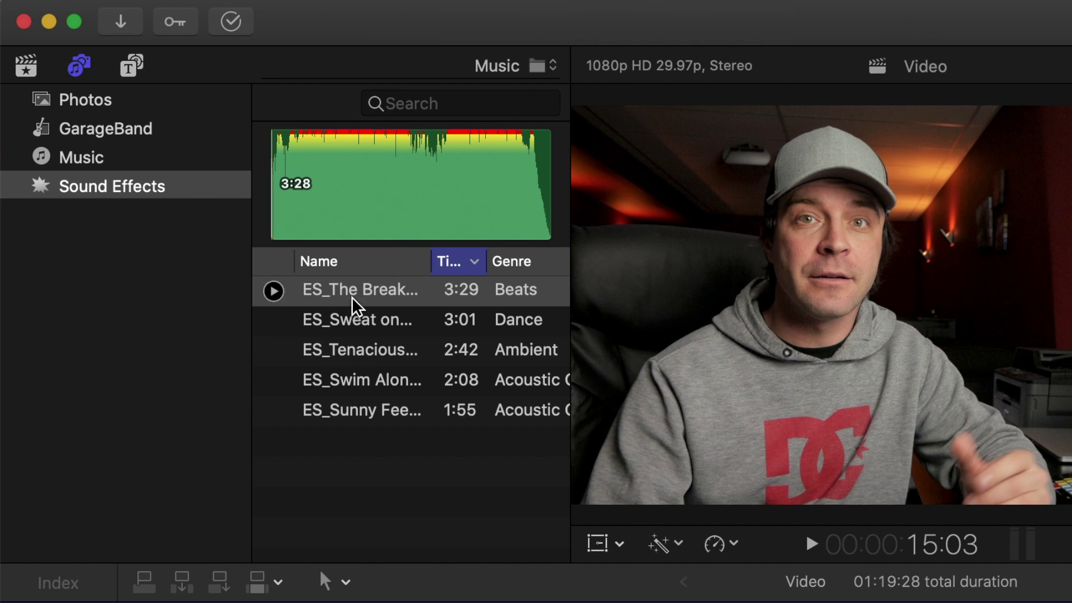
left_click(273, 291)
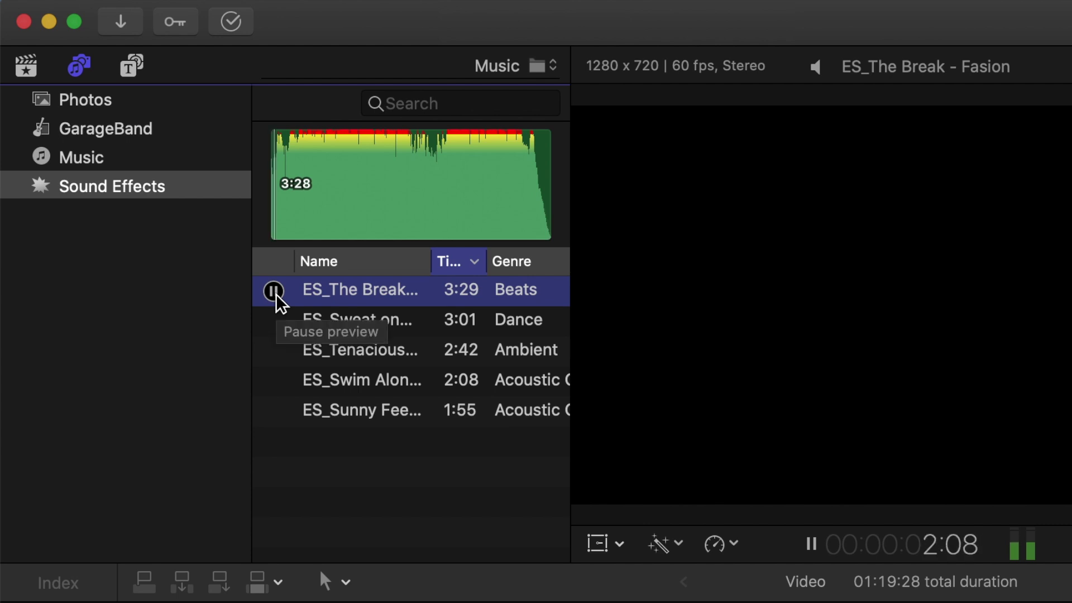
left_click(274, 293)
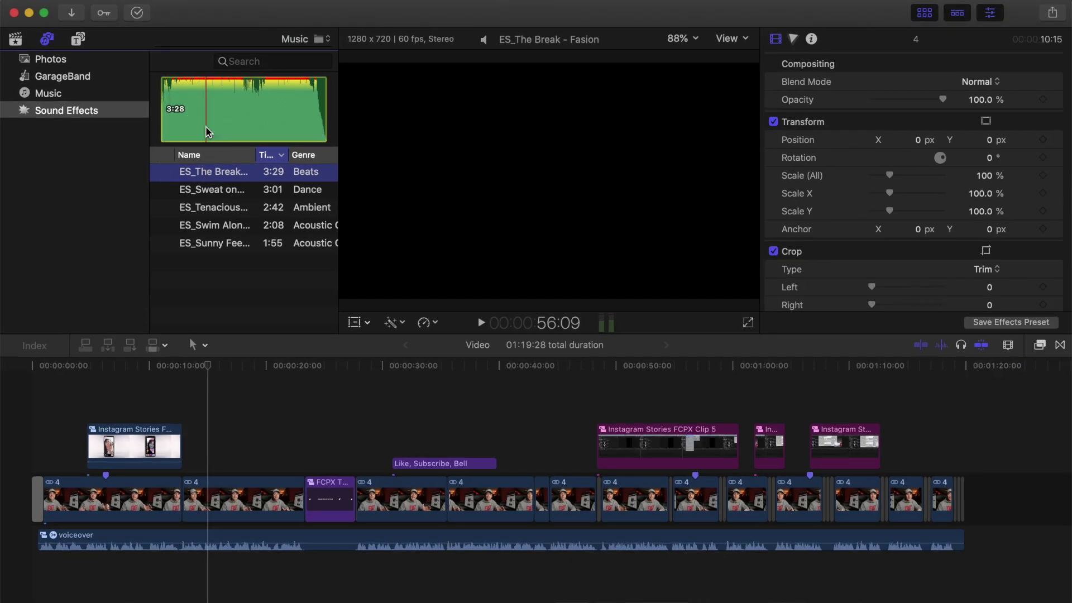
left_click_drag(206, 115, 26, 597)
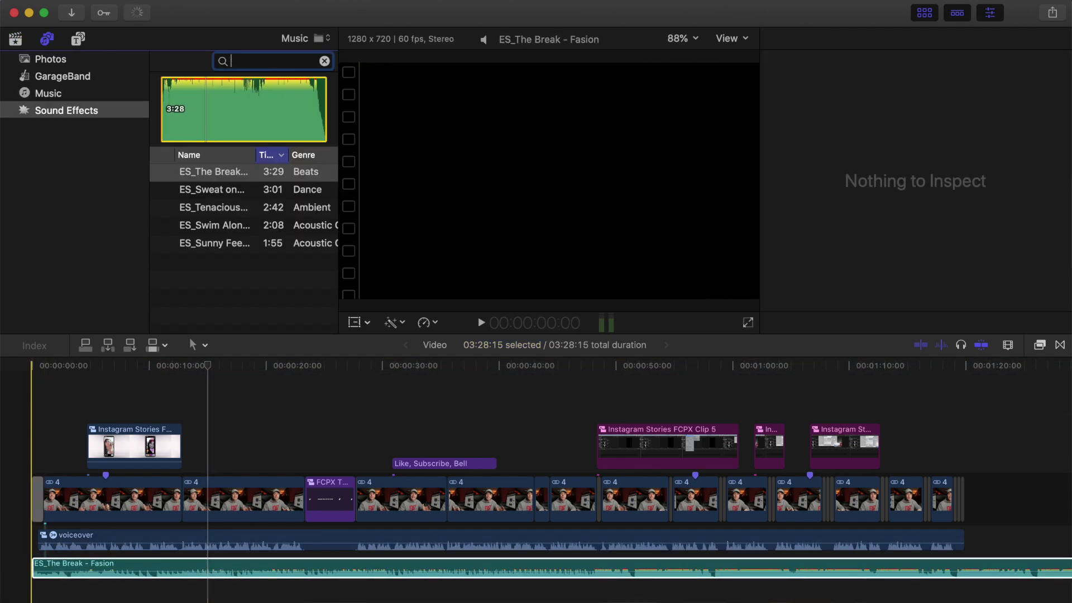